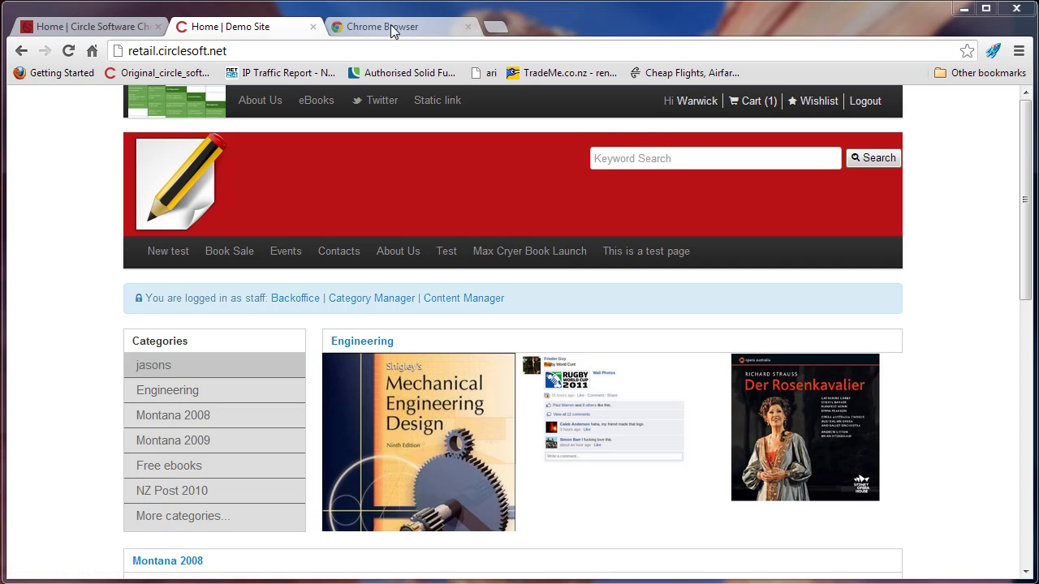
# Open the back office's Stock Take Diff List and show the differences for all categories.
pyautogui.click(393, 29)
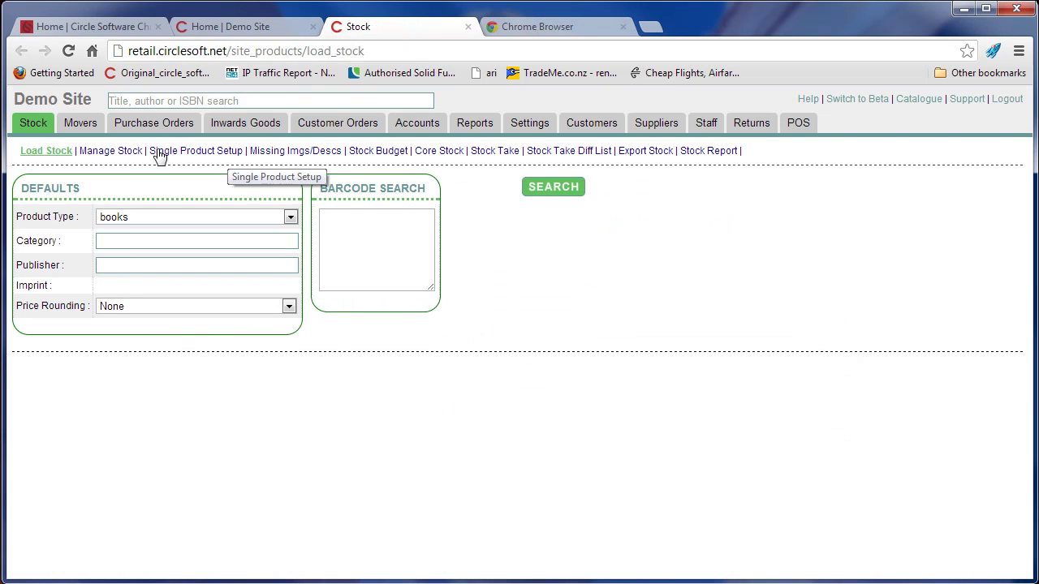
pyautogui.moveTo(30, 128)
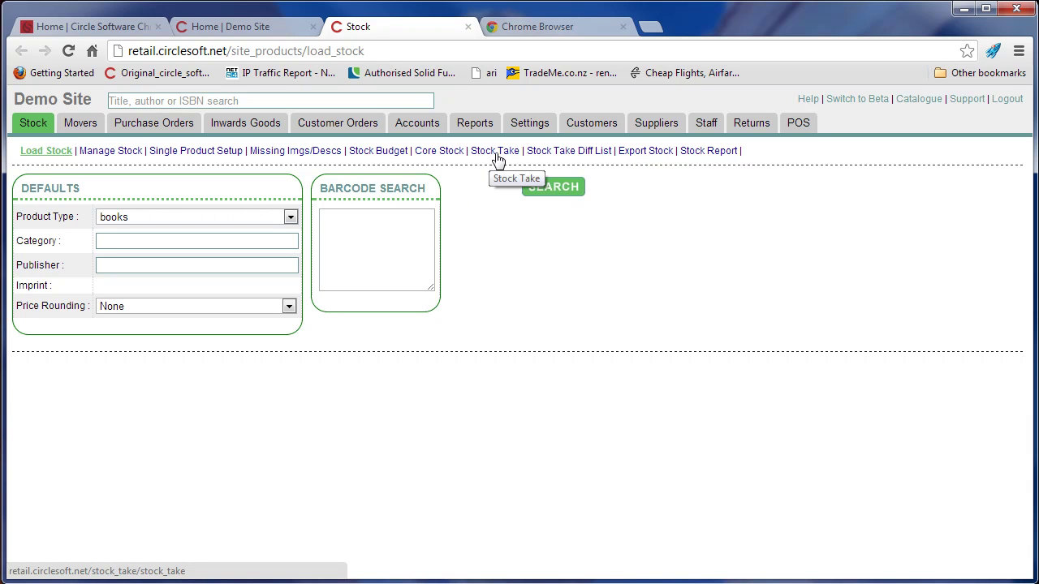
pyautogui.click(557, 155)
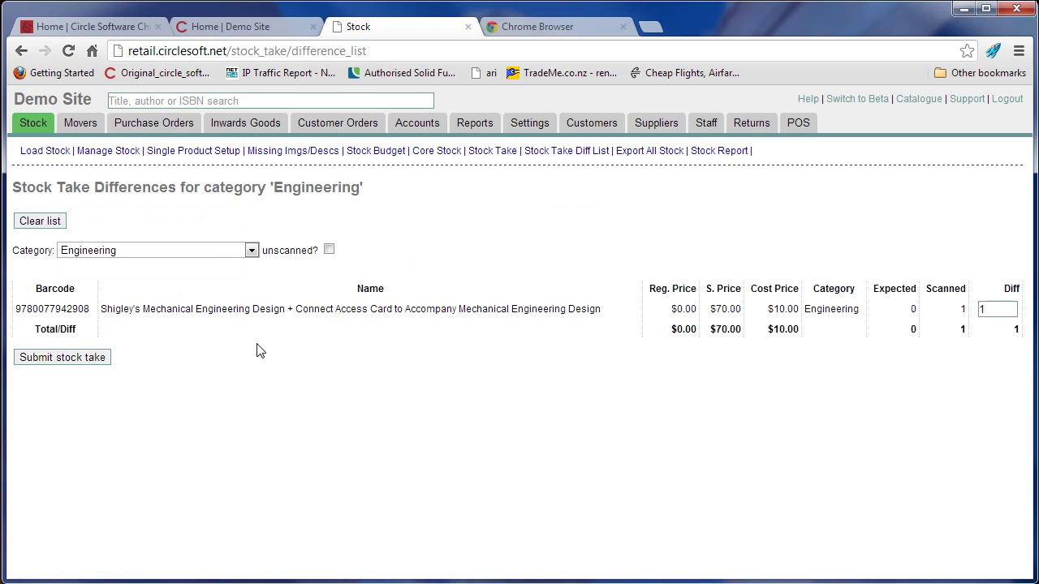
pyautogui.click(250, 252)
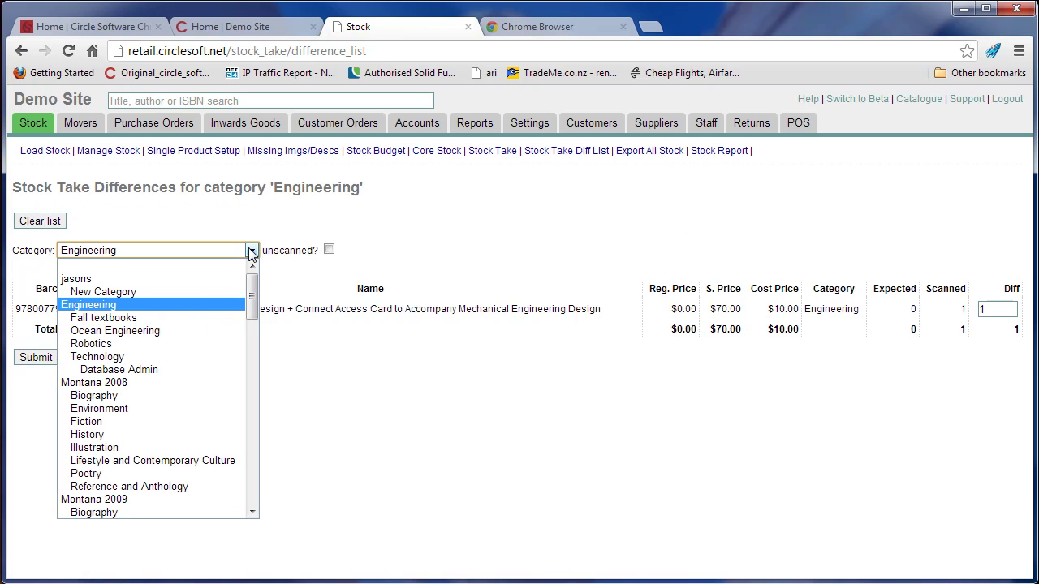
pyautogui.click(191, 265)
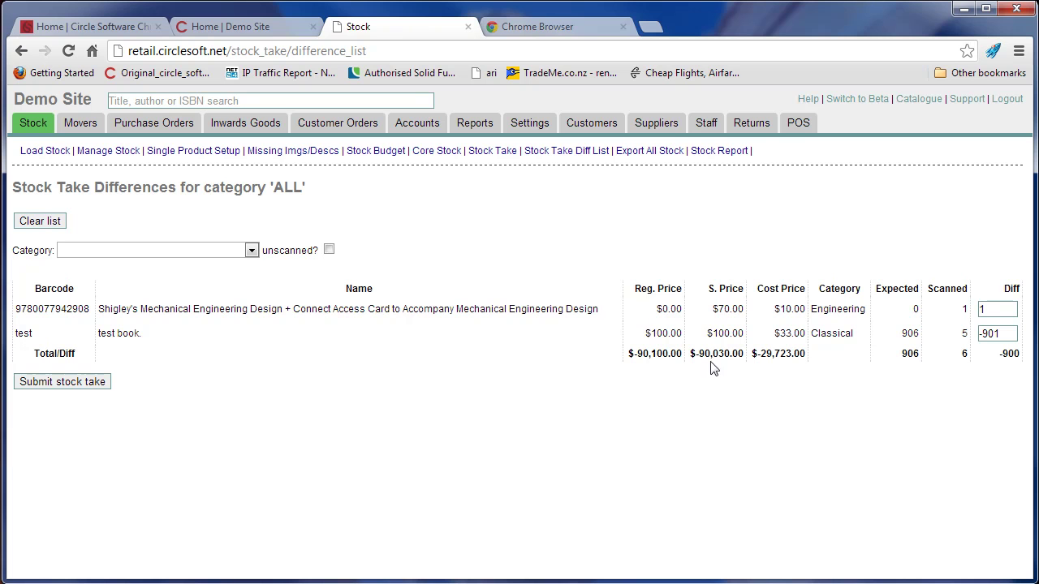
# Clear the stock take difference list, and load the current stock on the Stock Take page.
pyautogui.click(32, 225)
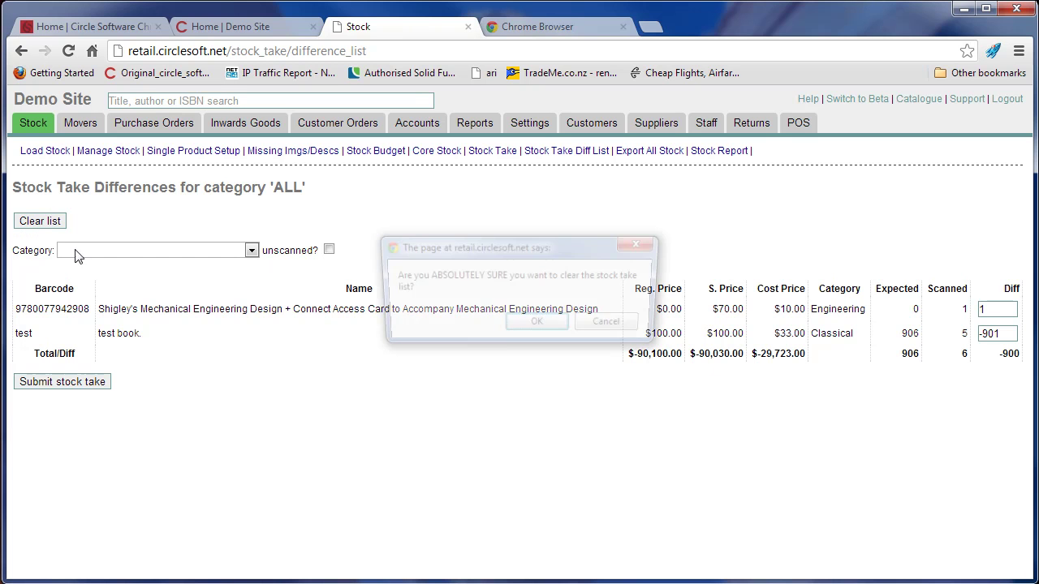
pyautogui.click(542, 324)
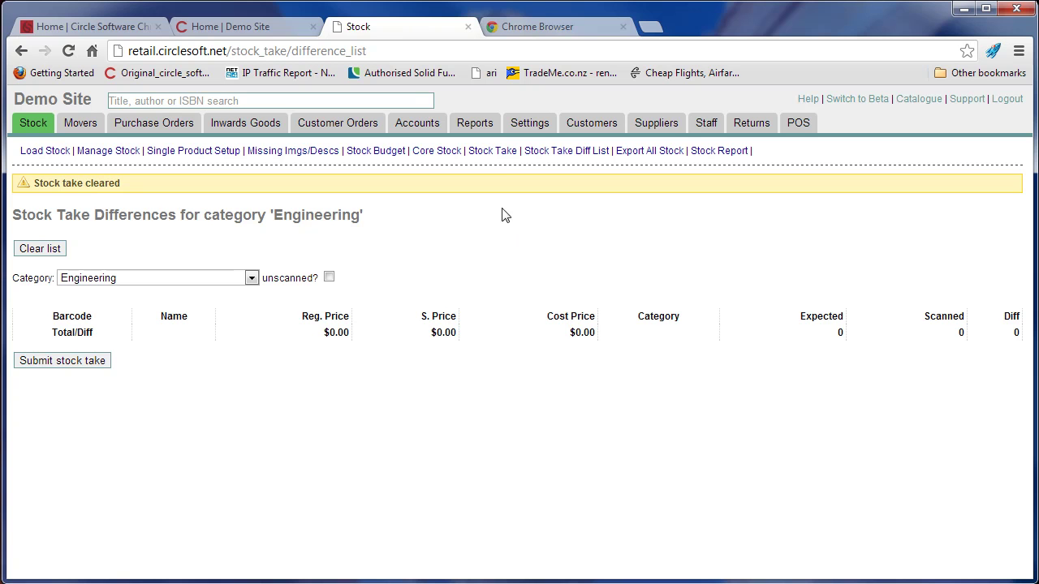
pyautogui.click(494, 152)
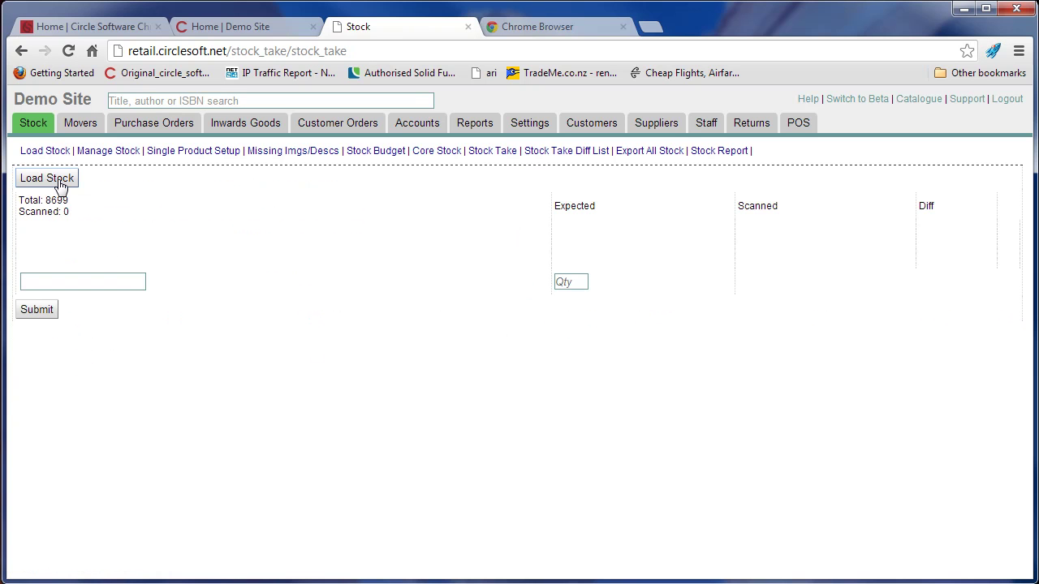
pyautogui.click(61, 184)
# Record the barcodes test and TEST in the stock take, and remove the unrecognised lowercase test row.
pyautogui.click(70, 282)
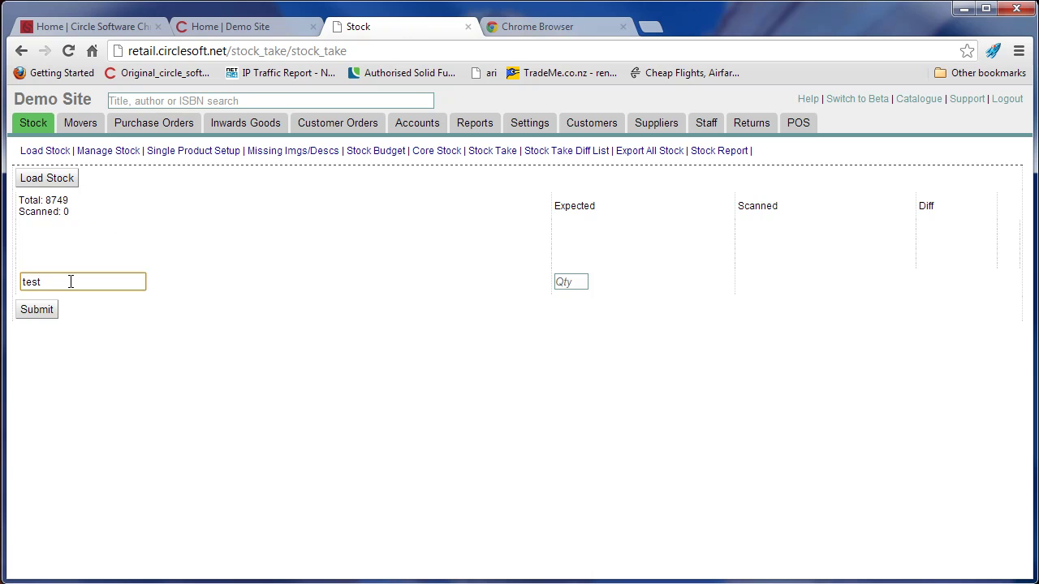
pyautogui.press('Return')
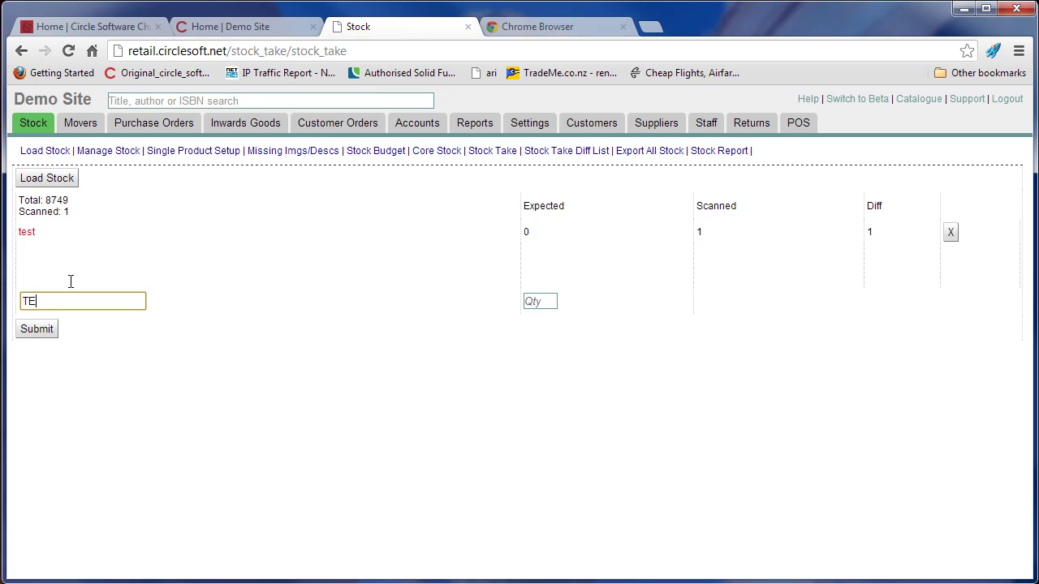
pyautogui.write('TEST')
pyautogui.press('Return')
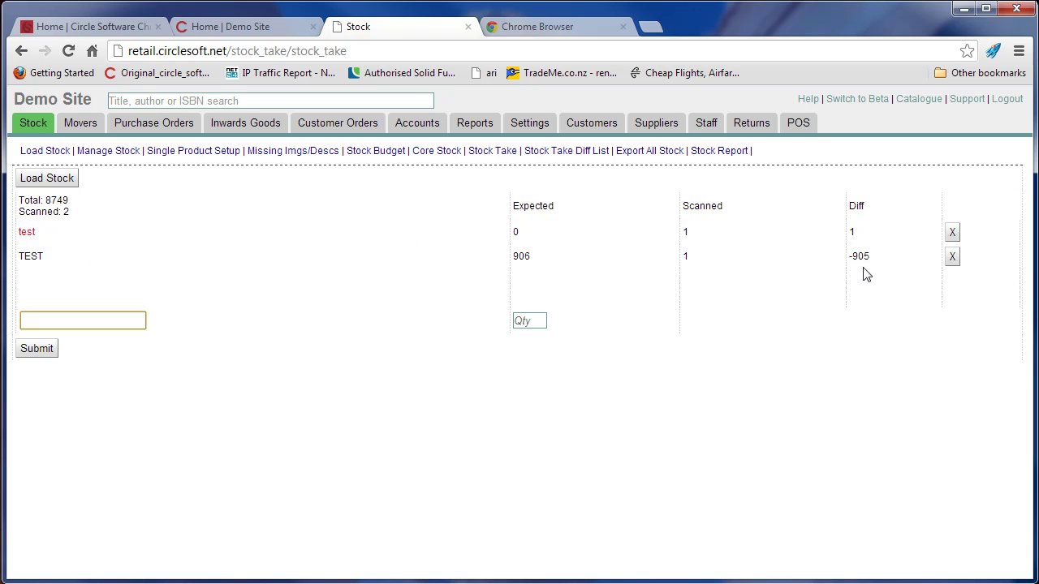
pyautogui.click(953, 233)
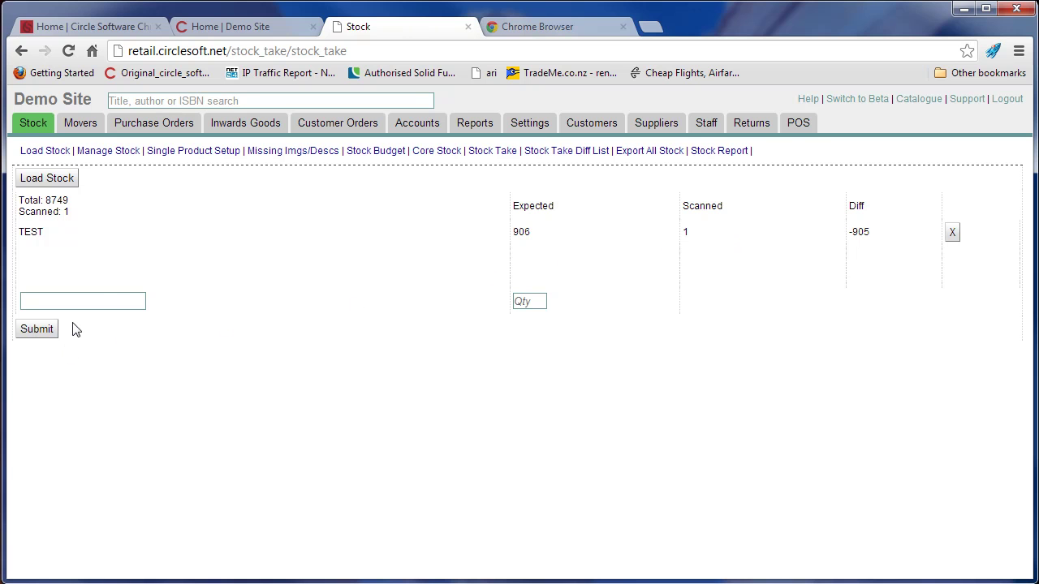
pyautogui.click(99, 302)
pyautogui.click(529, 302)
pyautogui.press('Return')
pyautogui.write('9780130676344')
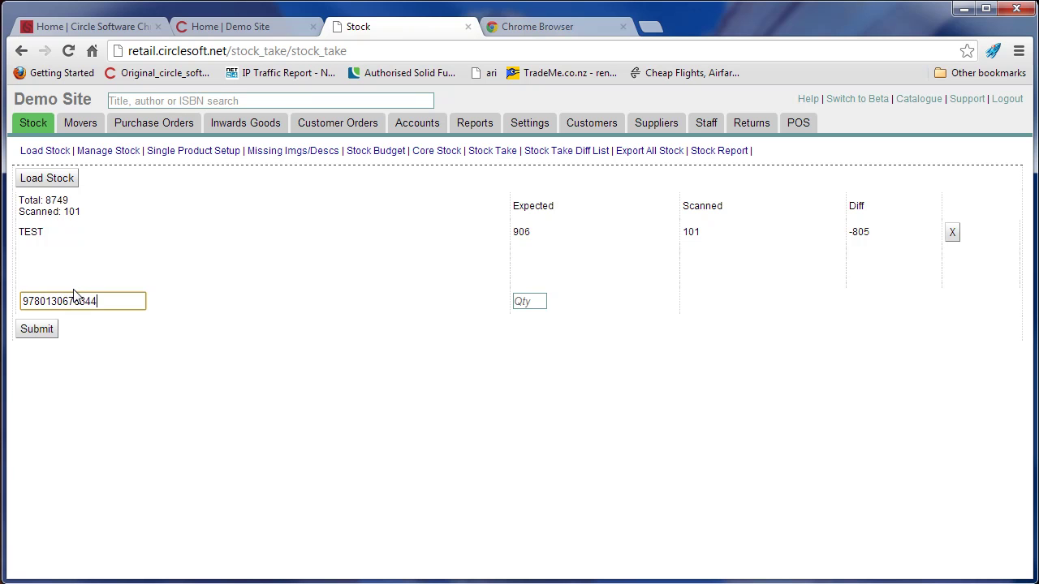
pyautogui.press('Return')
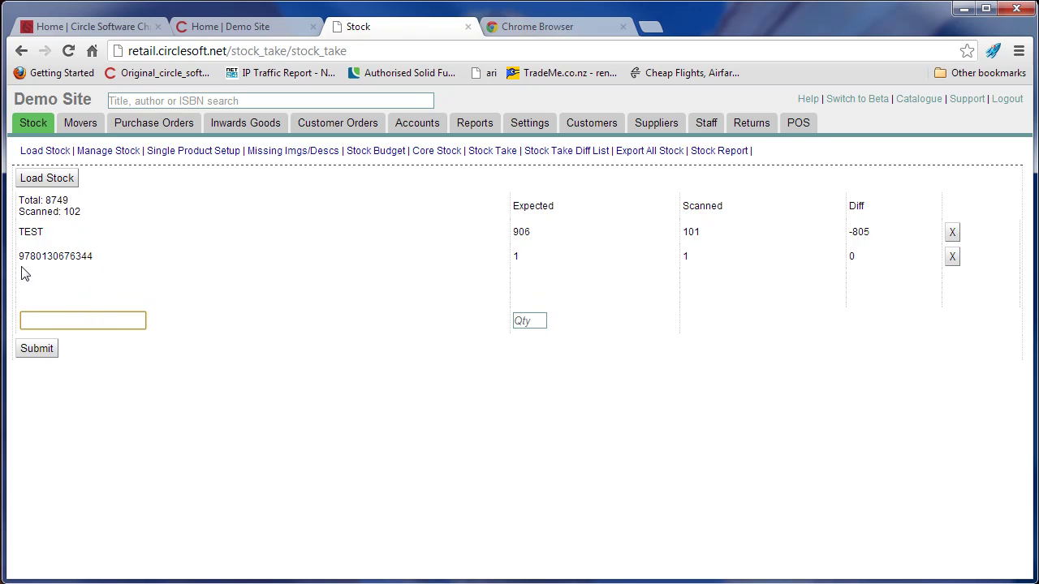
# Close the current Stock page and reopen the Stock Take page from the site's Backoffice.
pyautogui.click(468, 27)
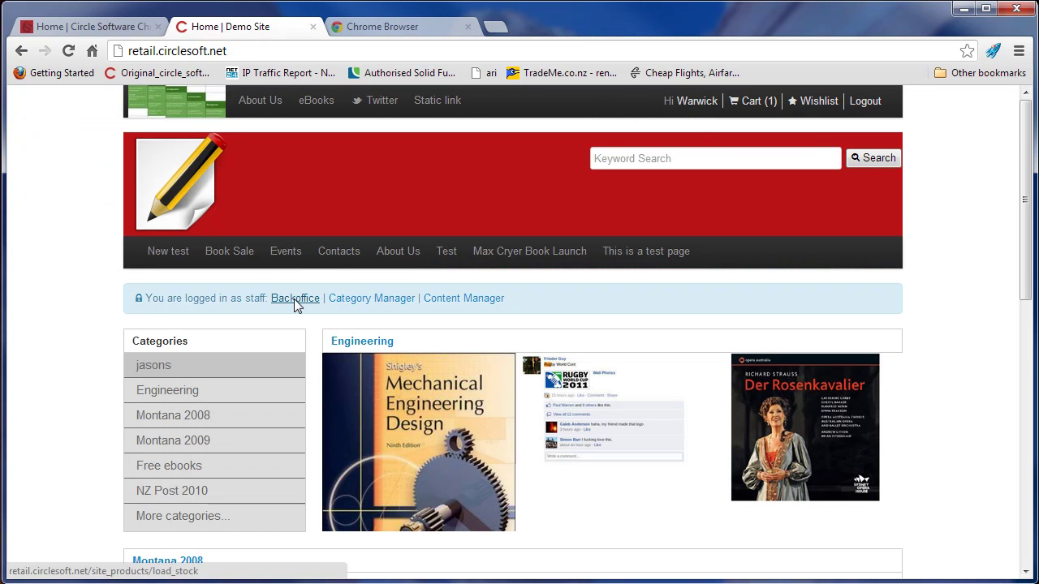
pyautogui.click(296, 299)
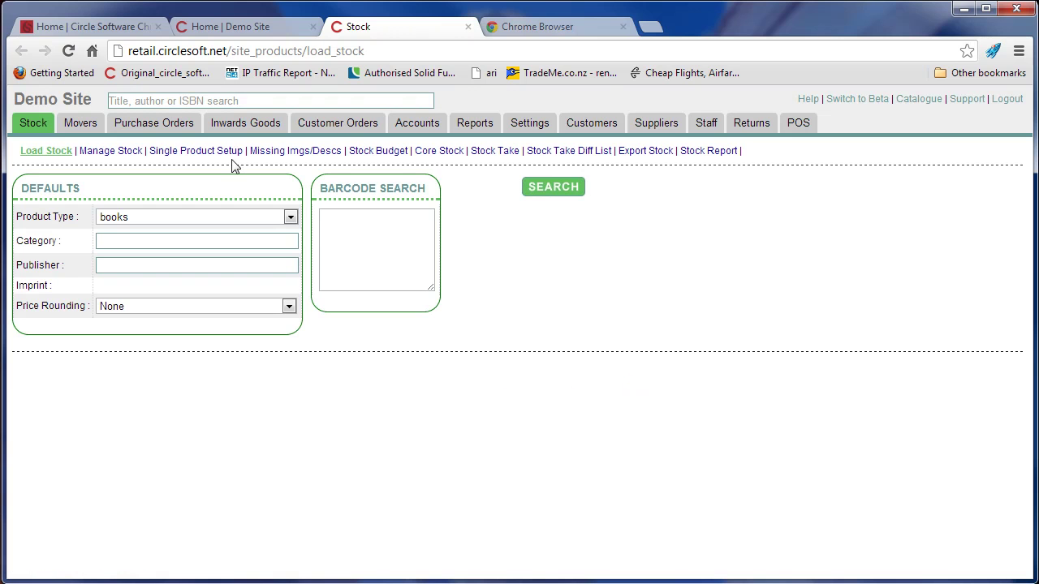
pyautogui.click(499, 152)
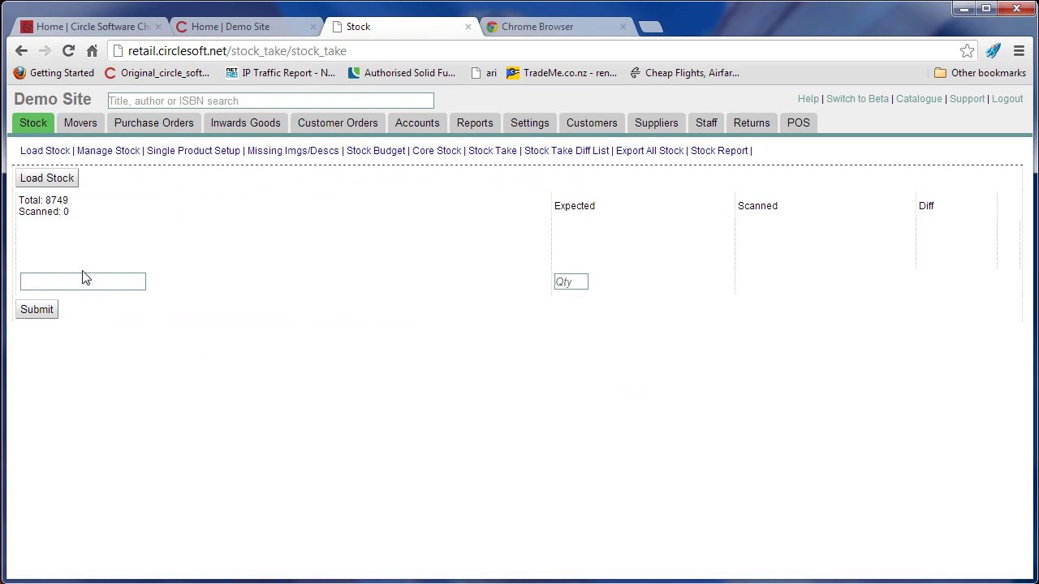
# Submit the stock take differences and open the Stock Take Diff List.
pyautogui.click(37, 310)
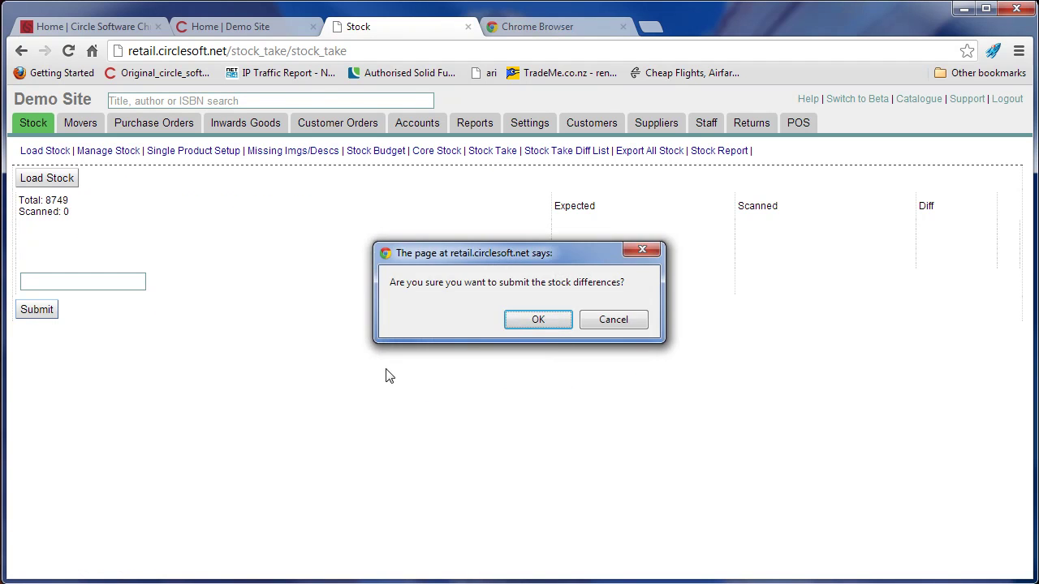
pyautogui.click(548, 320)
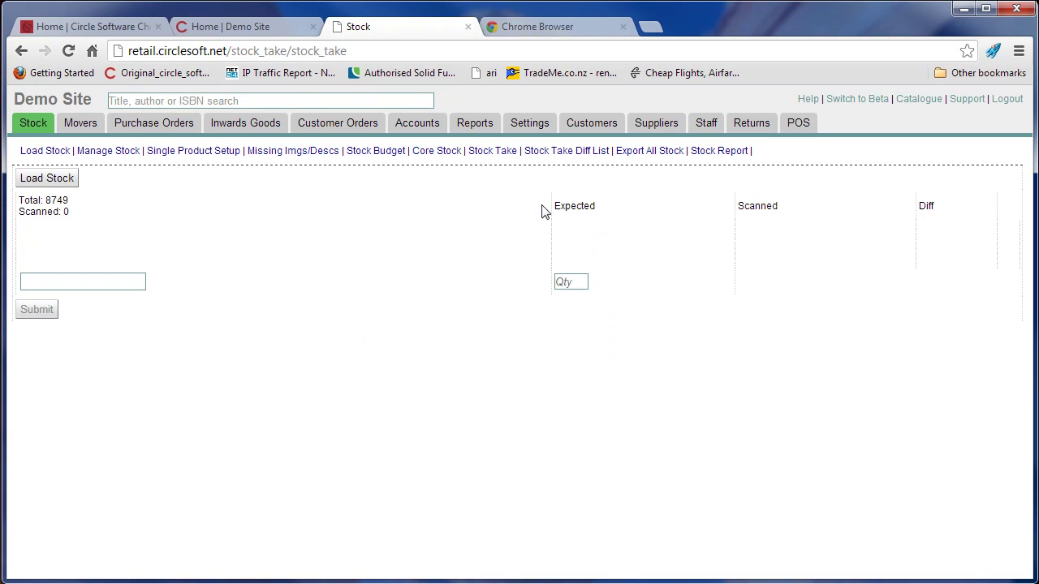
pyautogui.click(615, 322)
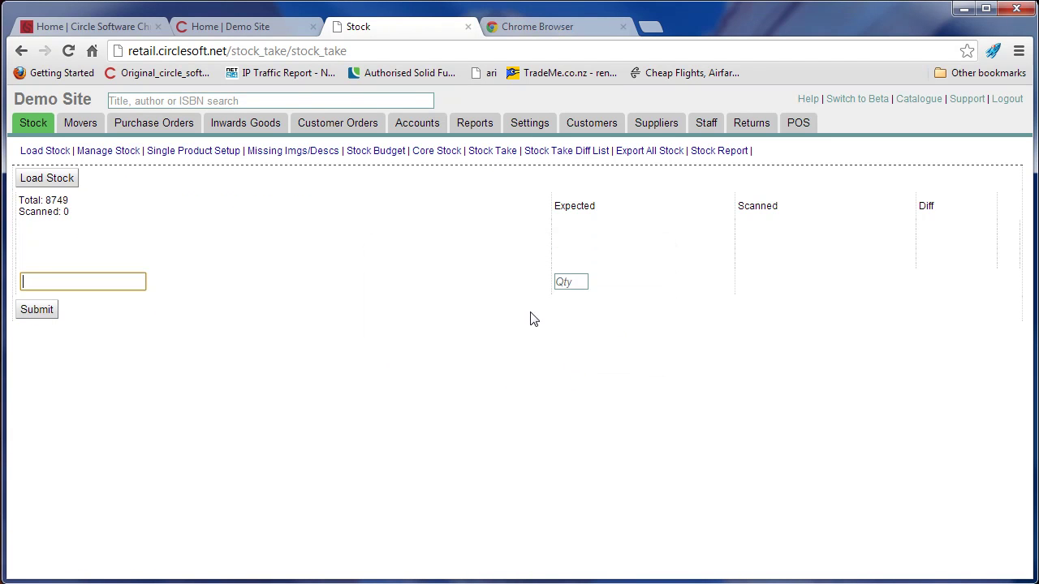
pyautogui.click(562, 152)
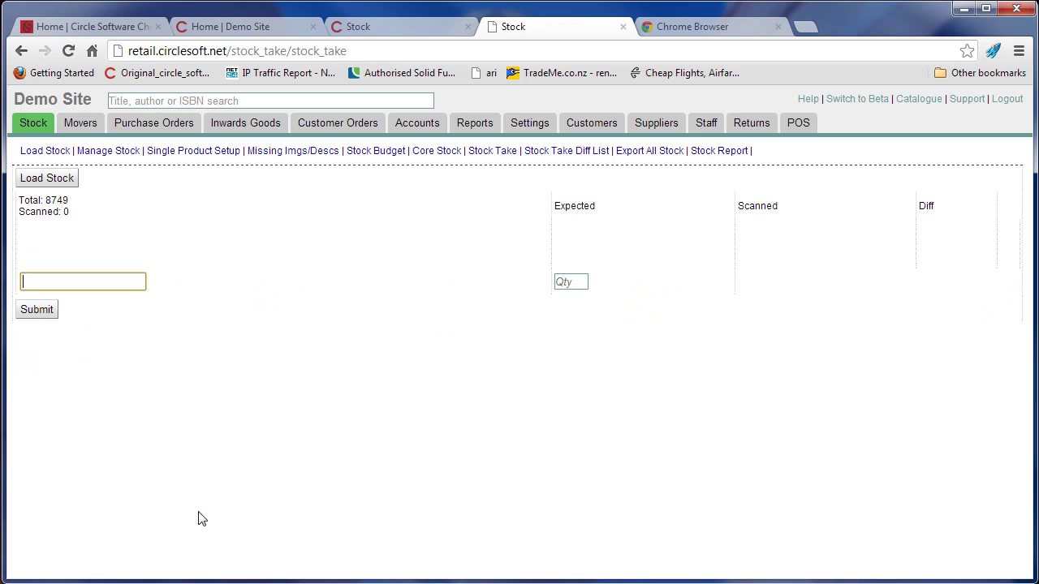
pyautogui.write('9780130676344')
pyautogui.press('Return')
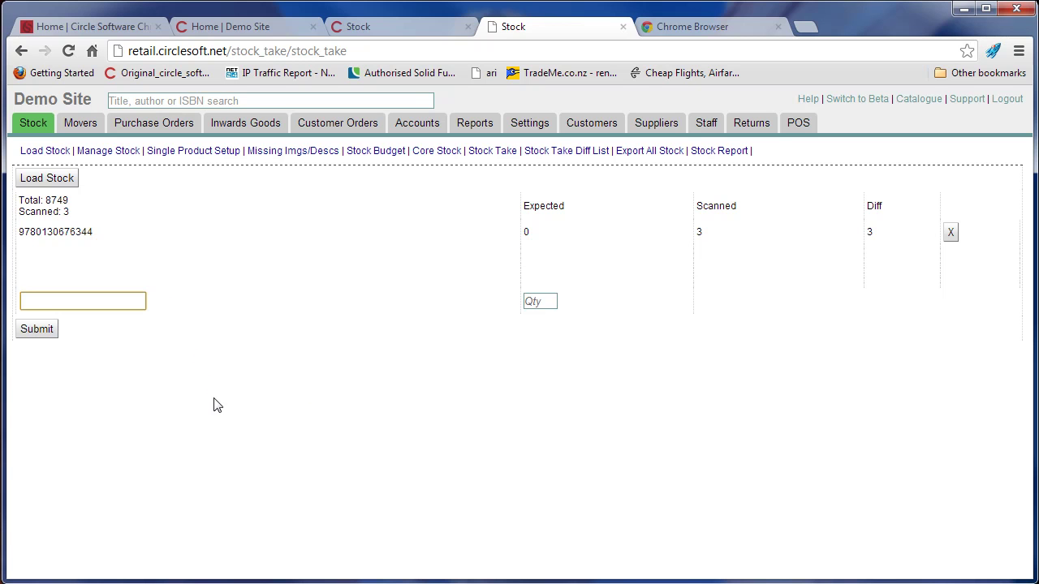
pyautogui.write('34134')
pyautogui.press('BackSpace')
pyautogui.press('BackSpace')
pyautogui.press('BackSpace')
pyautogui.press('BackSpace')
pyautogui.press('Return')
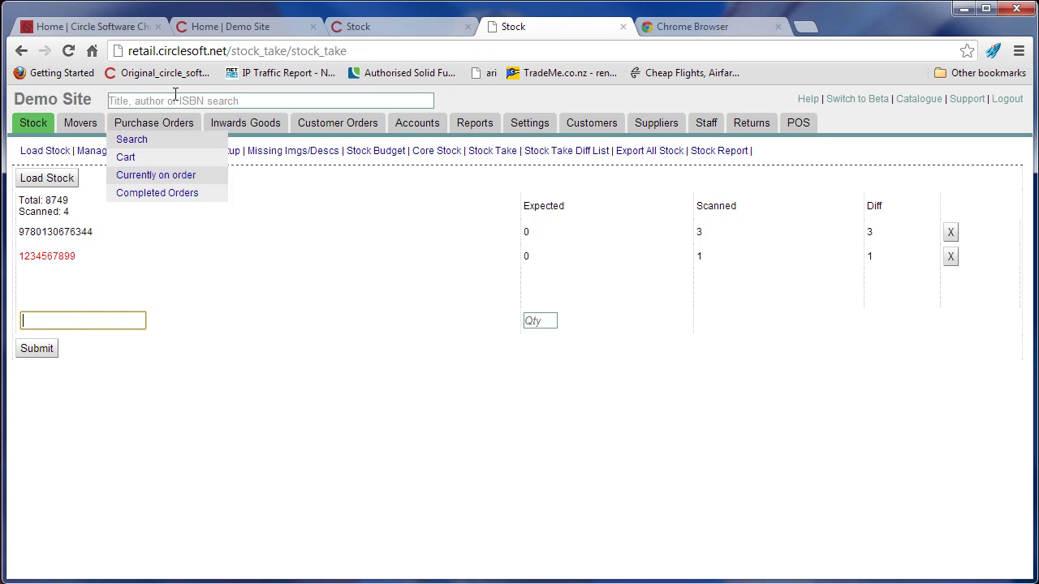
# Try a title, author or ISBN search with the first digits 123 of the unrecognised barcode, and clear the search.
pyautogui.moveTo(76, 257); pyautogui.dragTo(21, 256)
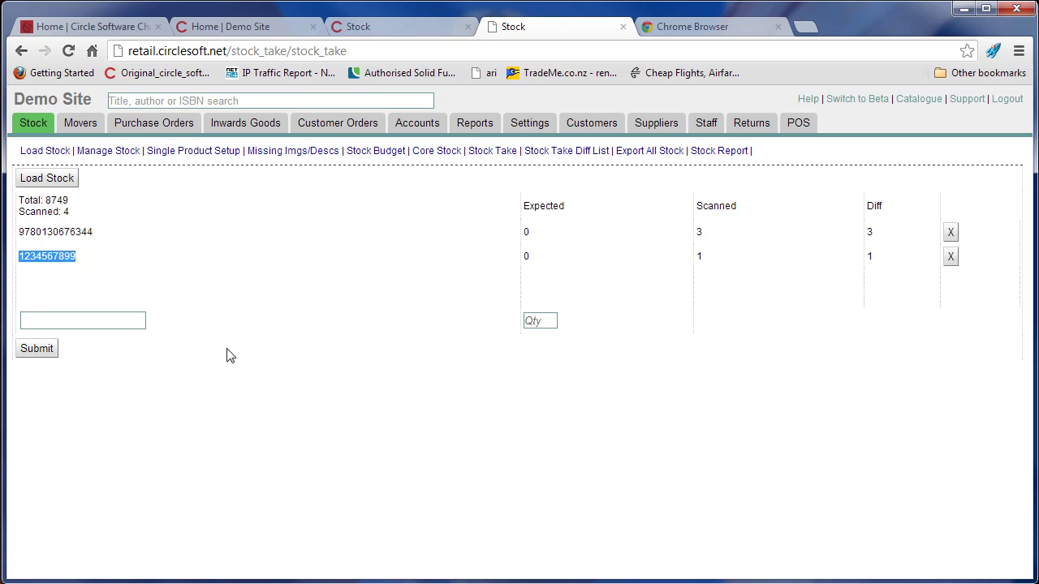
pyautogui.click(171, 101)
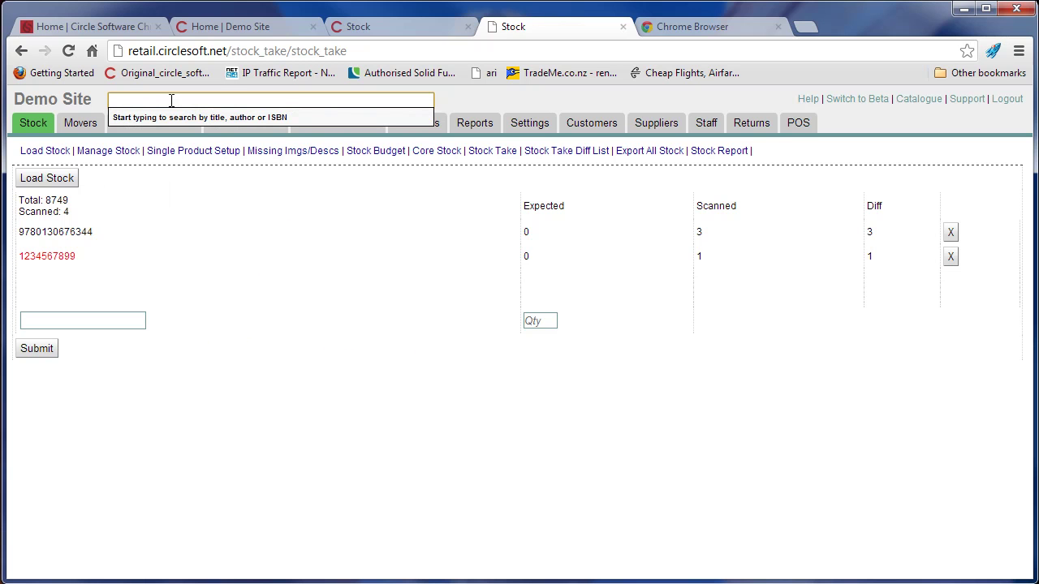
pyautogui.write('M')
pyautogui.press('BackSpace')
pyautogui.write('M')
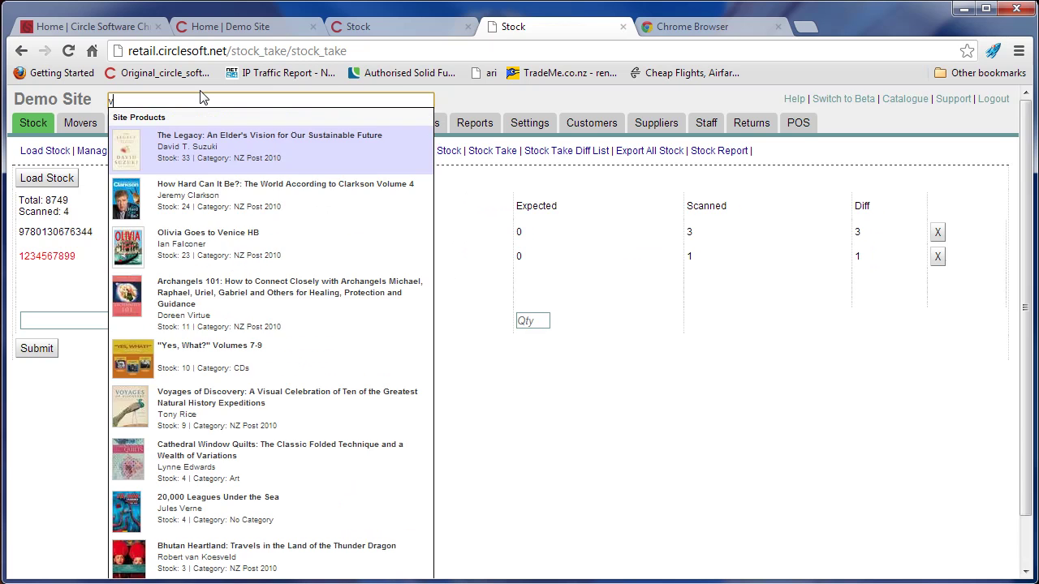
pyautogui.press('BackSpace')
pyautogui.write('123456')
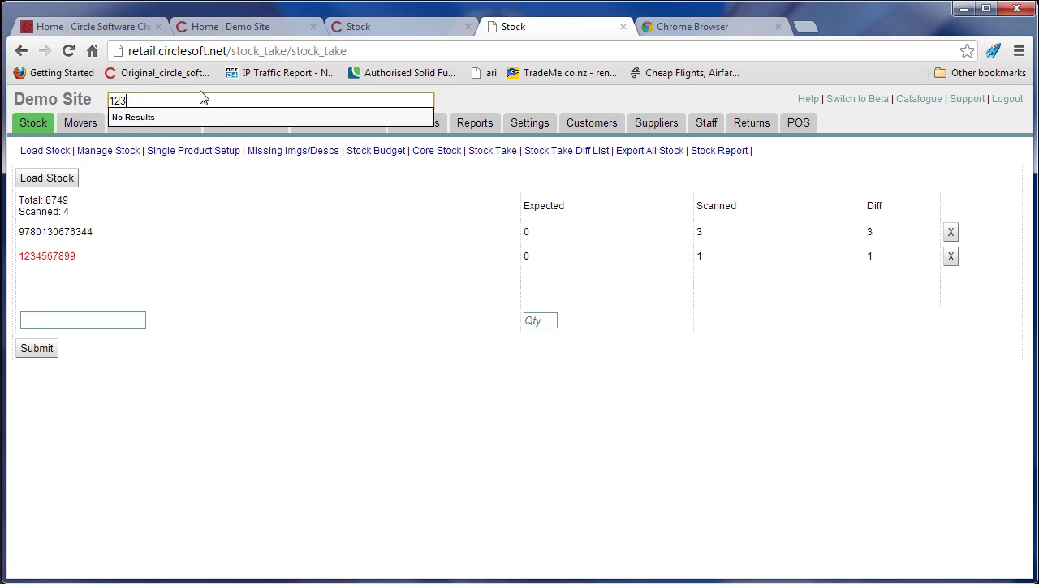
pyautogui.press('BackSpace')
pyautogui.press('BackSpace')
pyautogui.press('BackSpace')
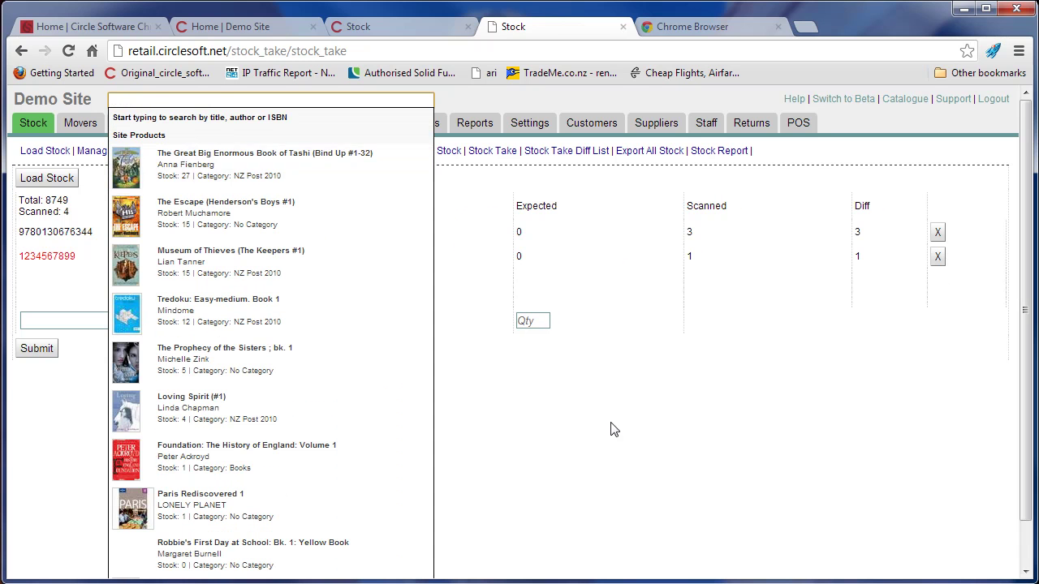
pyautogui.click(629, 451)
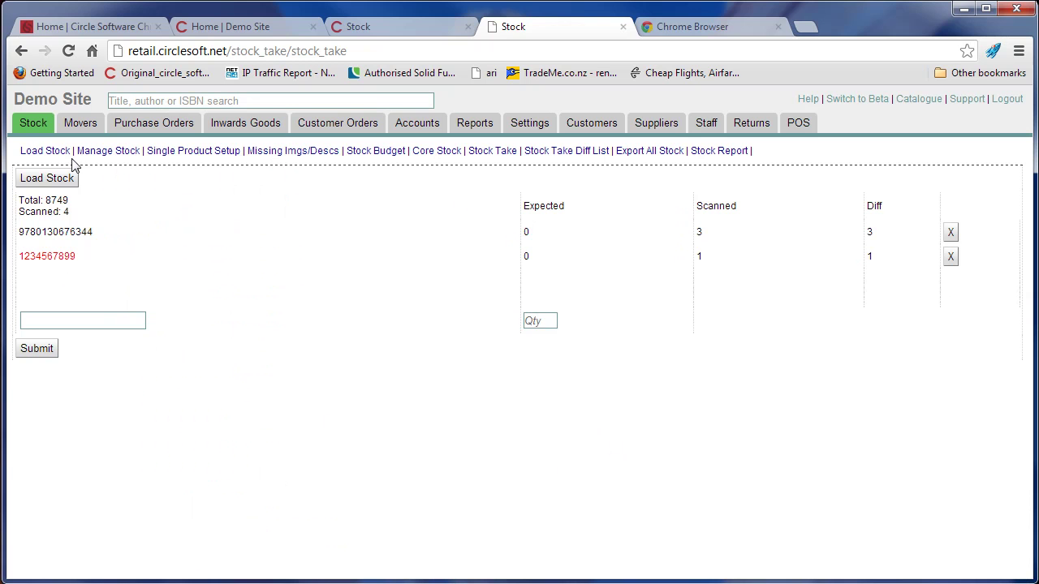
# Open the Load Stock page in a separate browser tab, keeping the stock take open.
pyautogui.rightClick(51, 152)
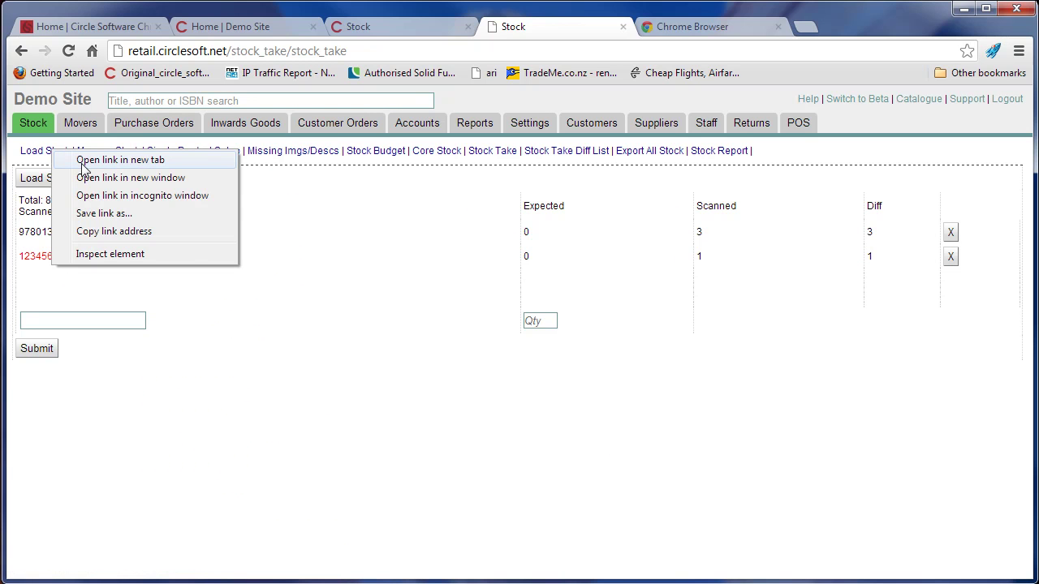
pyautogui.click(82, 165)
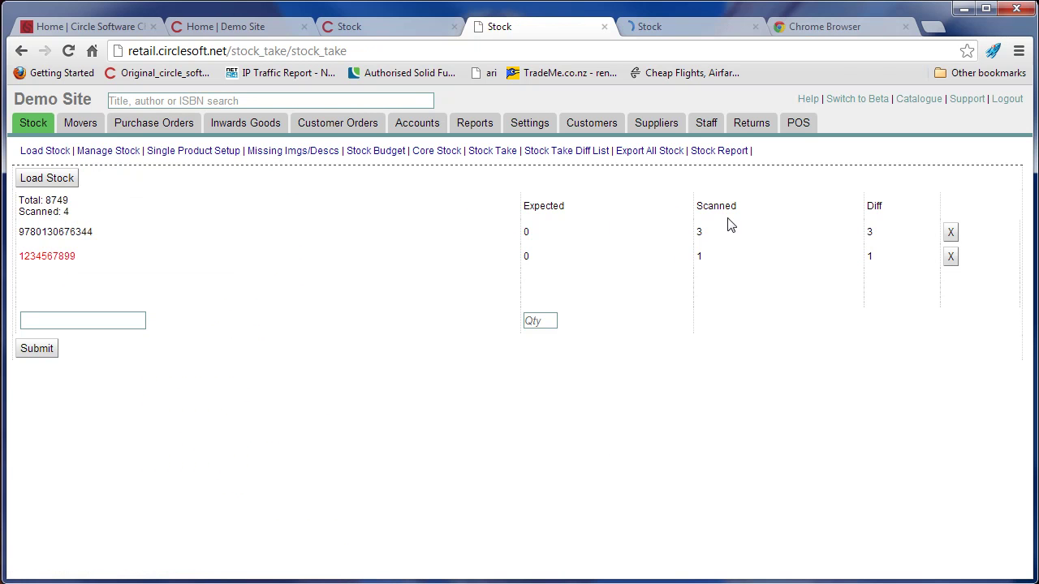
pyautogui.click(680, 28)
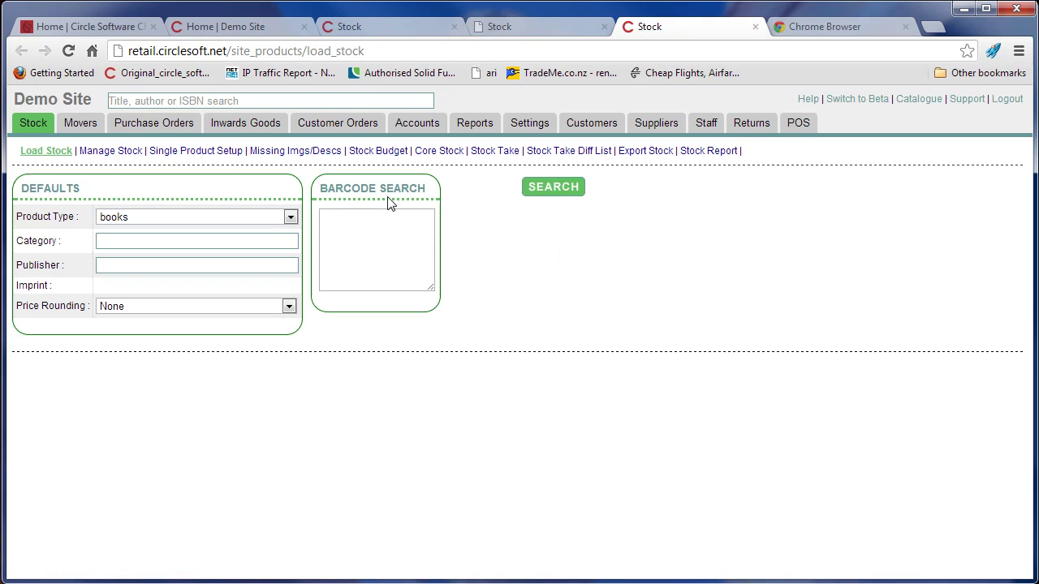
pyautogui.click(544, 27)
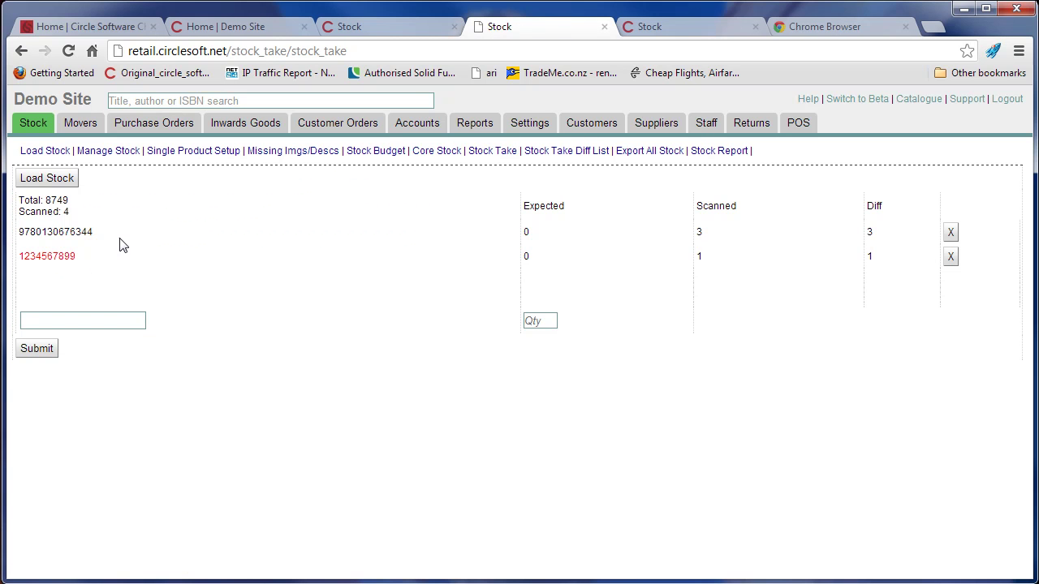
pyautogui.moveTo(74, 256); pyautogui.dragTo(21, 254)
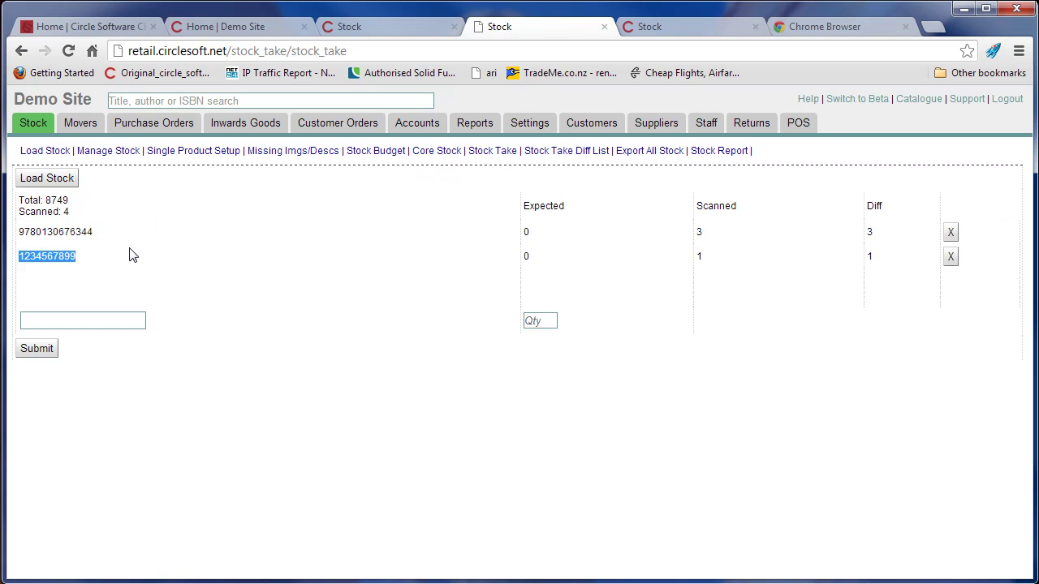
pyautogui.click(696, 28)
pyautogui.click(358, 231)
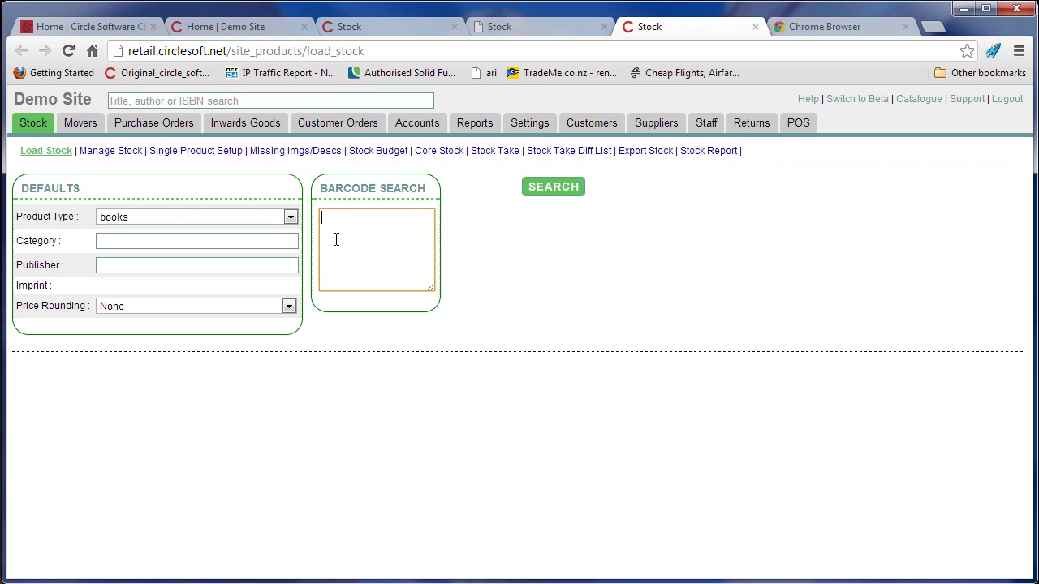
pyautogui.click(549, 29)
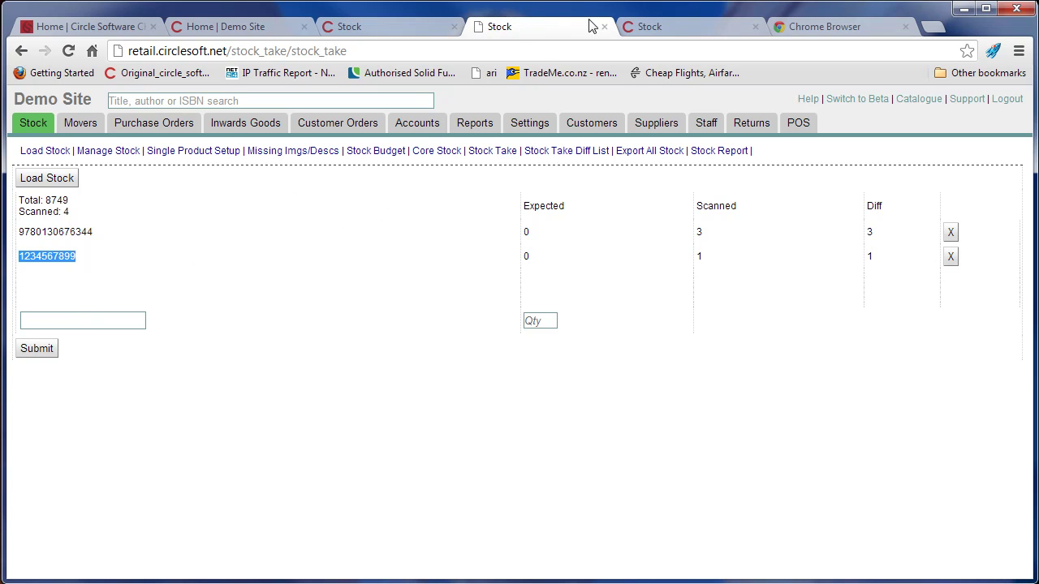
pyautogui.click(663, 28)
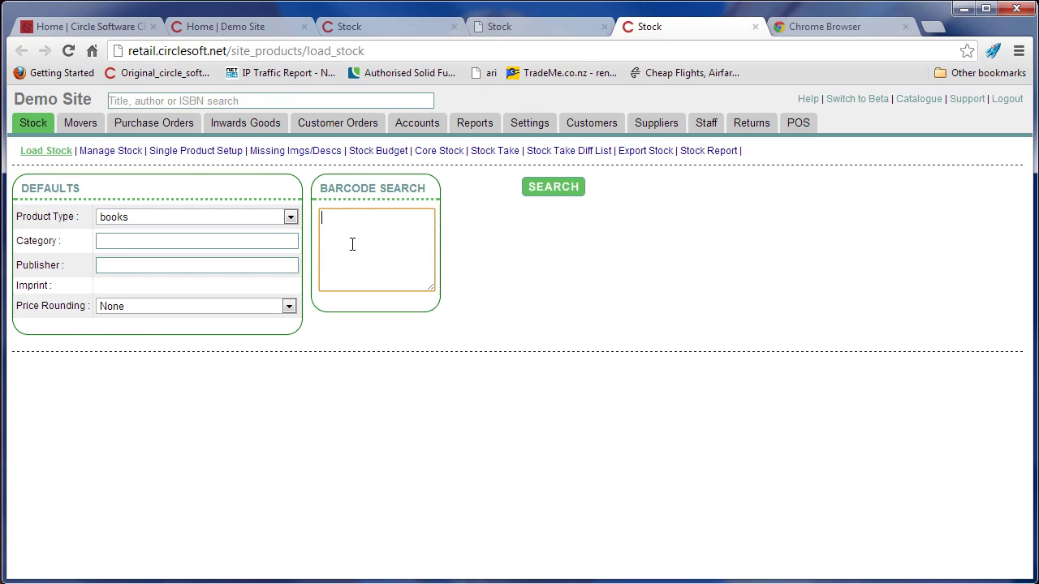
pyautogui.hotkey('ctrl', 'v')
pyautogui.click(540, 192)
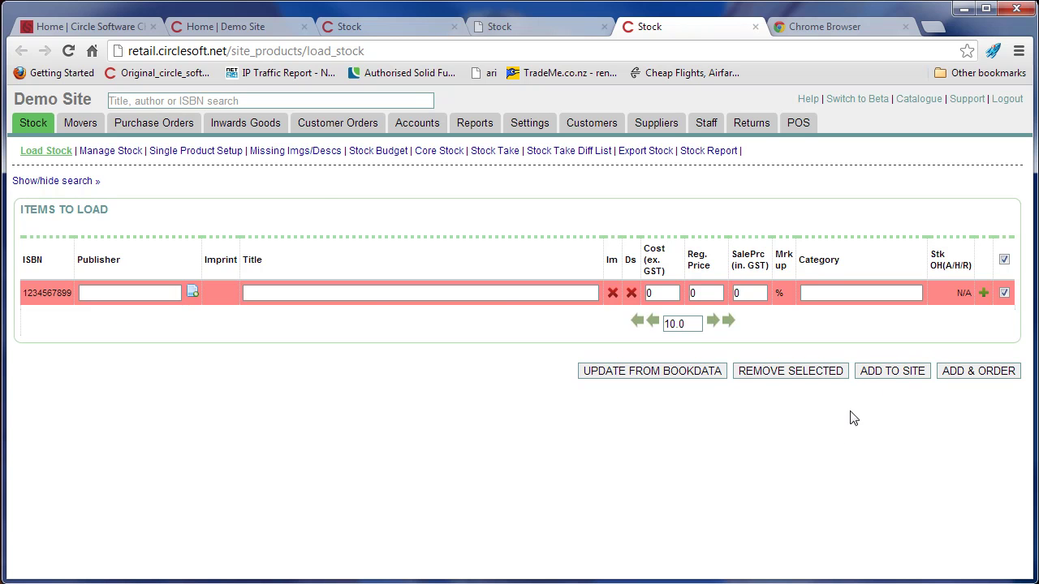
pyautogui.click(527, 31)
pyautogui.click(88, 319)
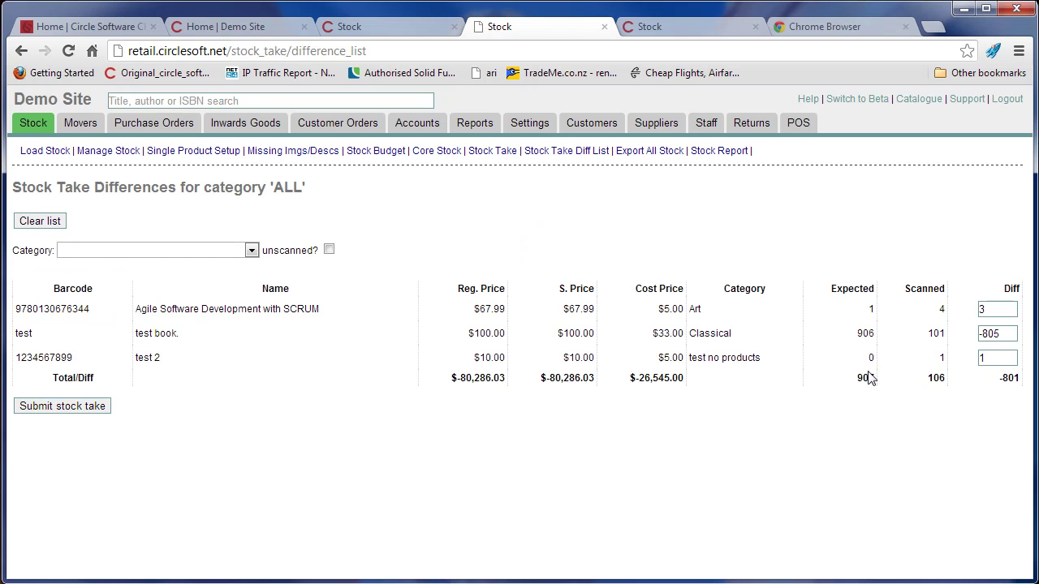
pyautogui.moveTo(85, 358); pyautogui.dragTo(29, 355)
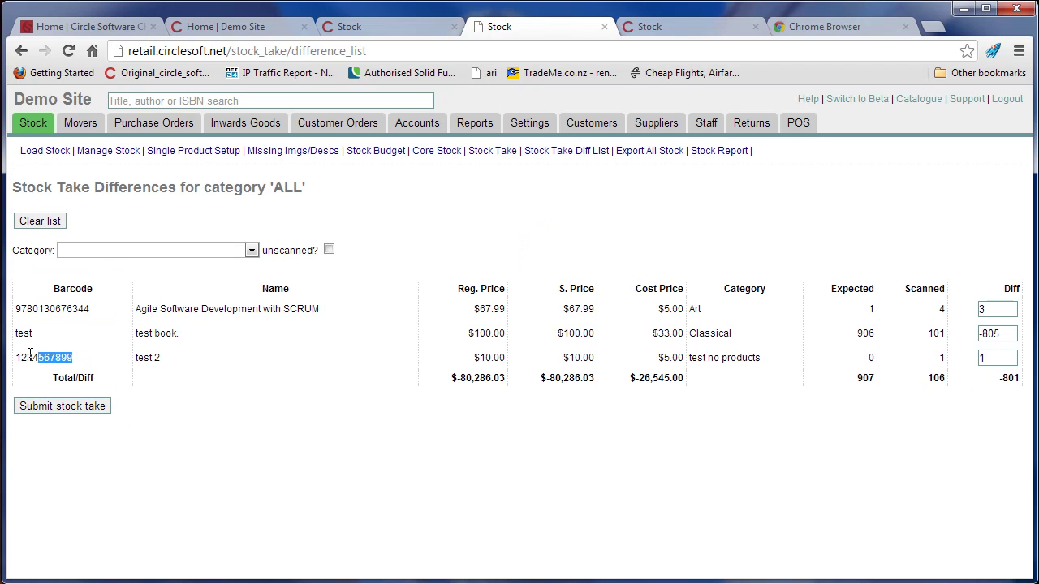
pyautogui.click(251, 441)
# Filter the stock take differences by the Biography category under Montana 2008, and clear the category filter.
pyautogui.click(251, 251)
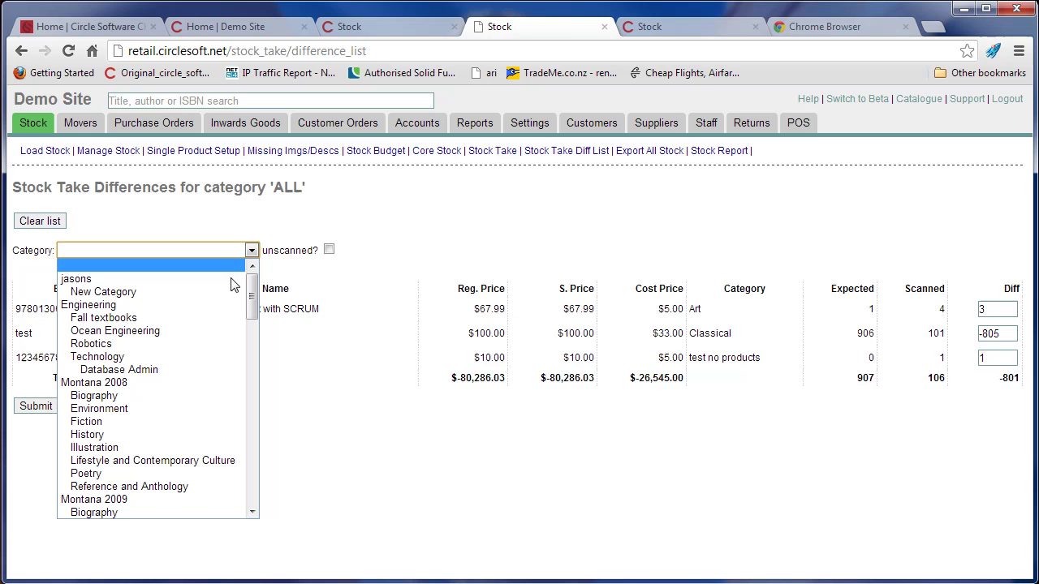
pyautogui.click(175, 395)
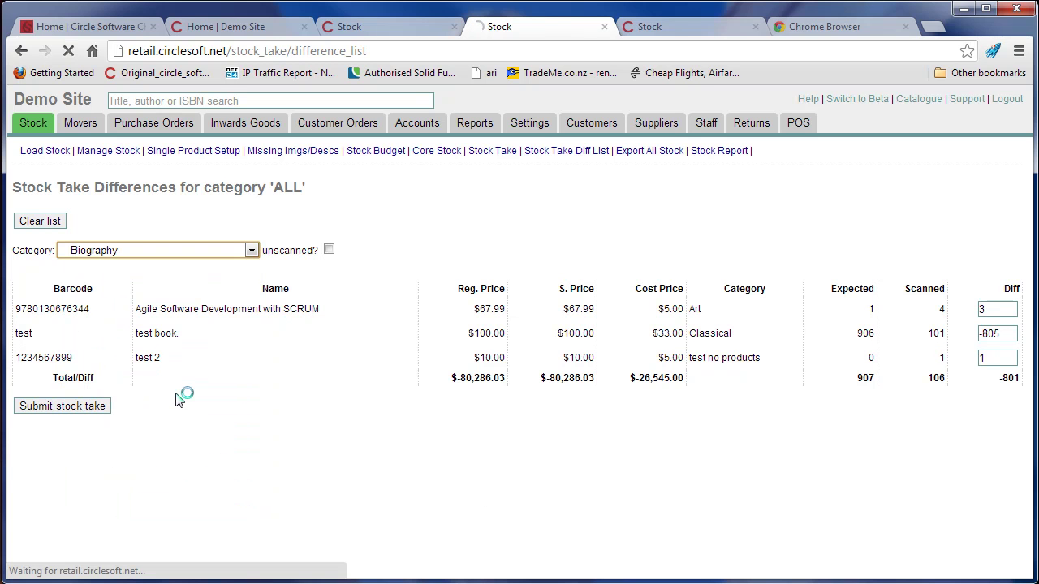
pyautogui.click(252, 250)
pyautogui.click(199, 273)
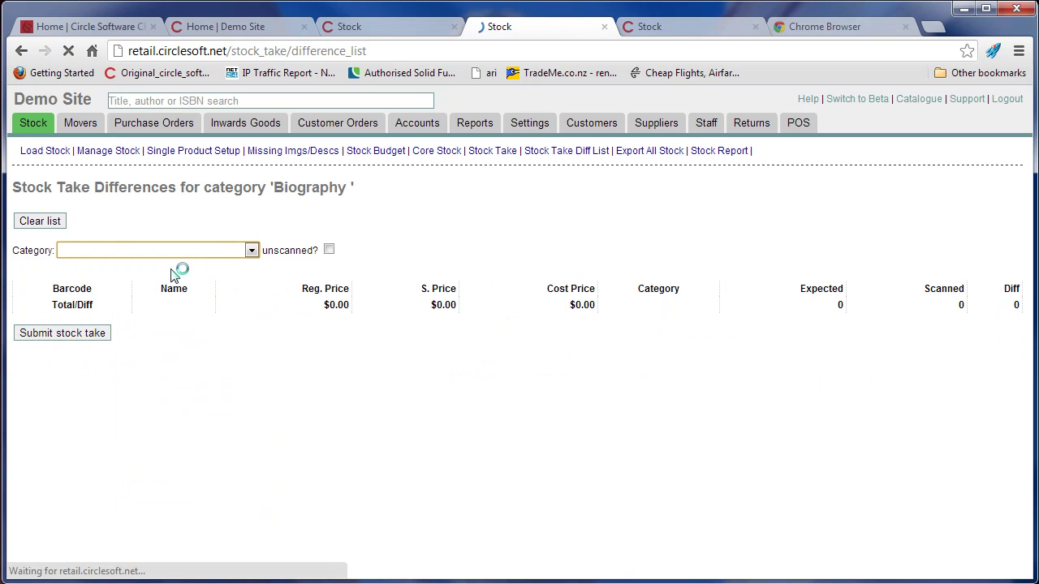